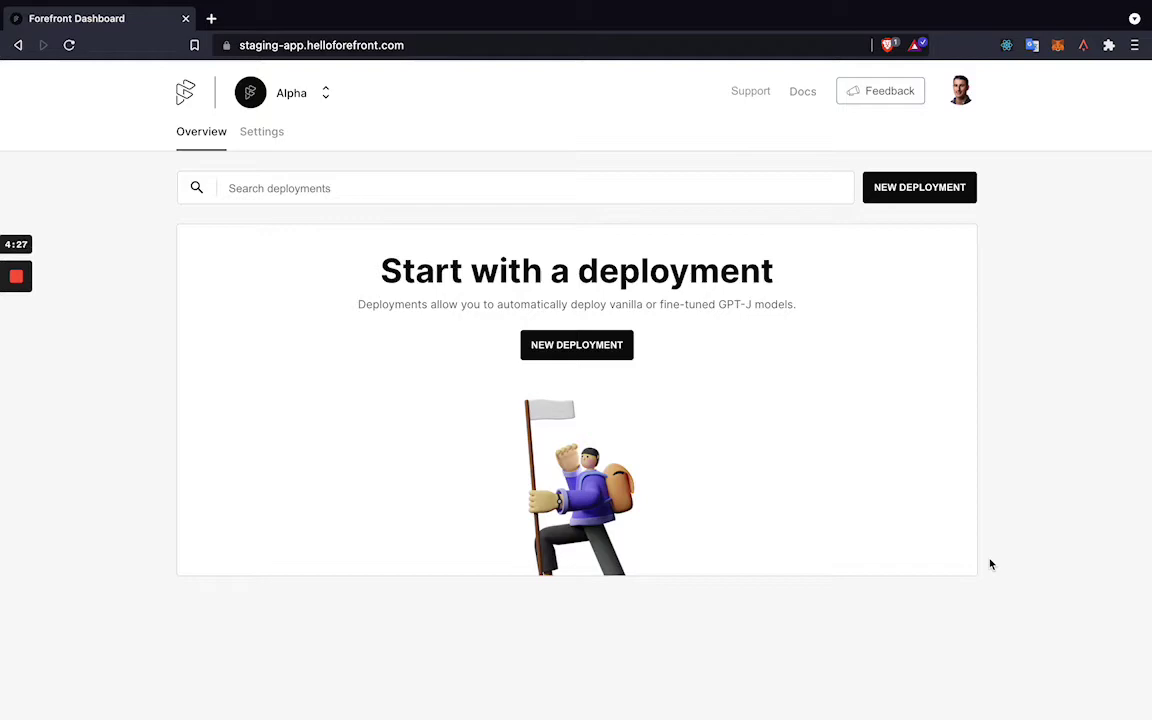
key("ctrl+Right")
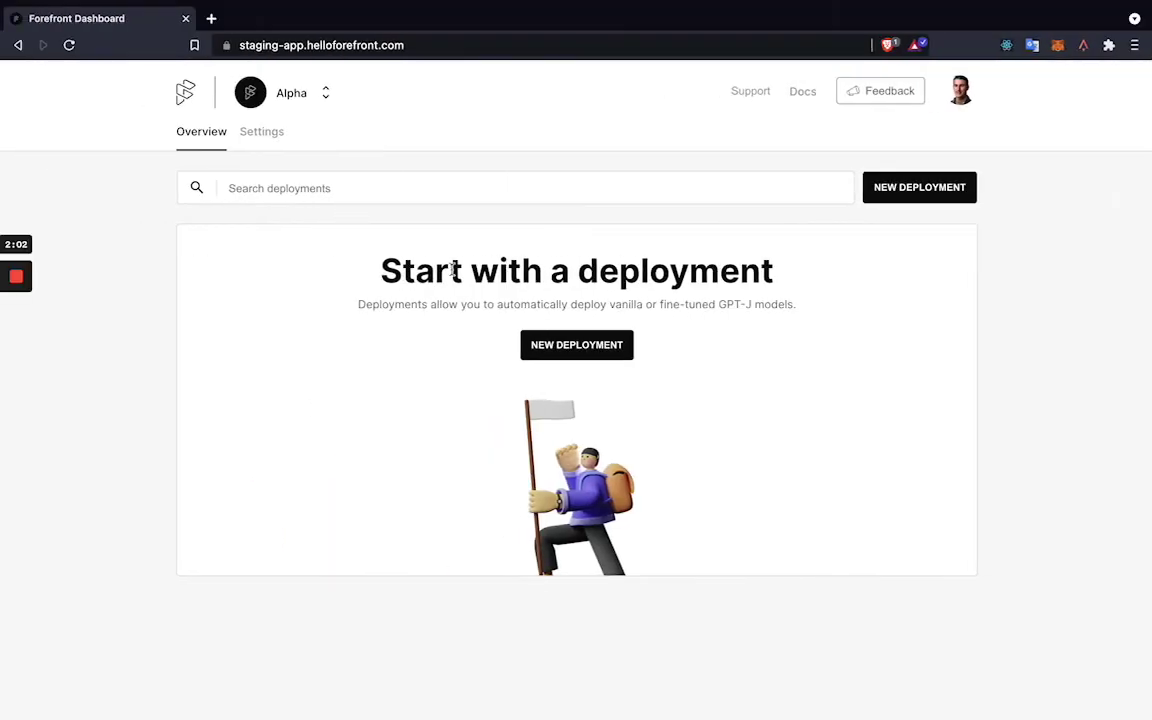
Start a new deployment and title it GPT-J
left_click(576, 344)
left_click(450, 352)
type("GPT-J")
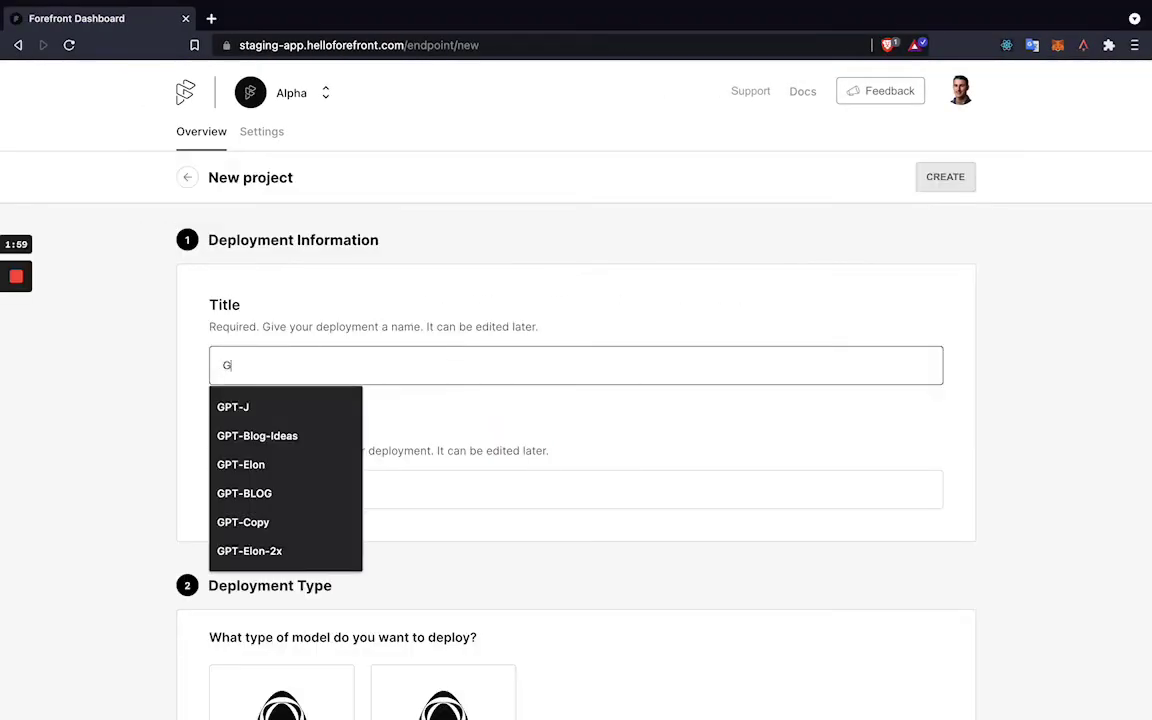
left_click(163, 404)
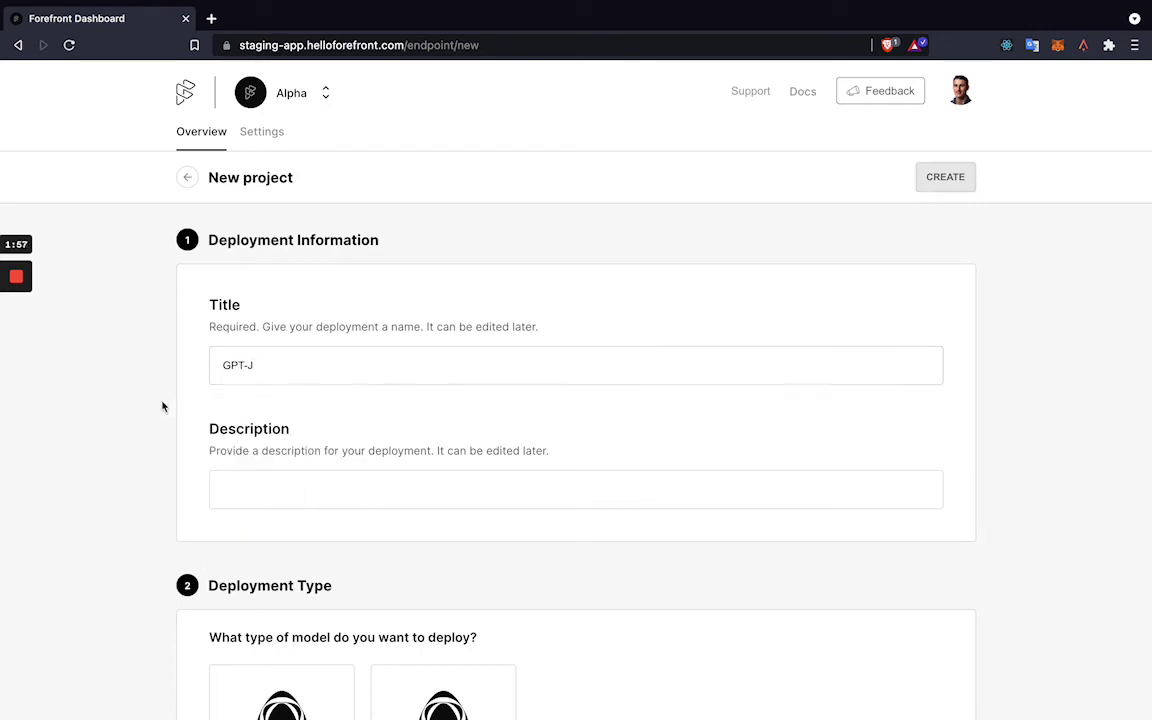
Choose the Vanilla GPT-J model type with the Performance package and create the deployment
scroll(208, 437, "down", 3)
scroll(259, 527, "down", 3)
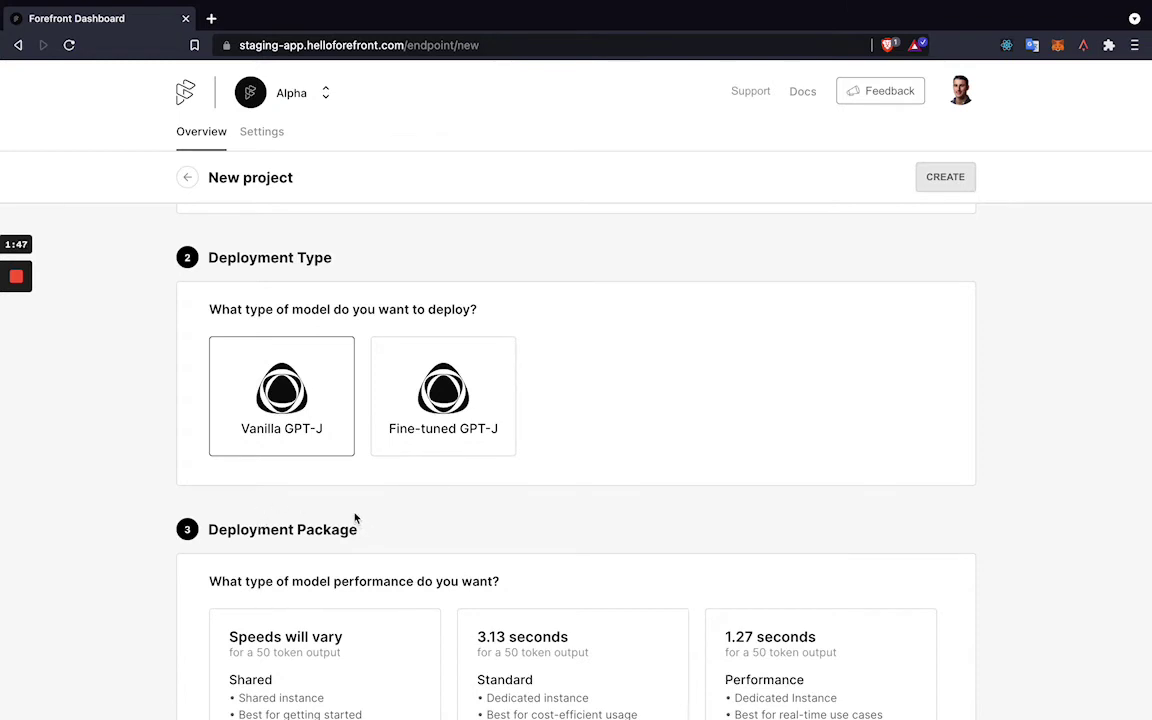
scroll(357, 517, "down", 2)
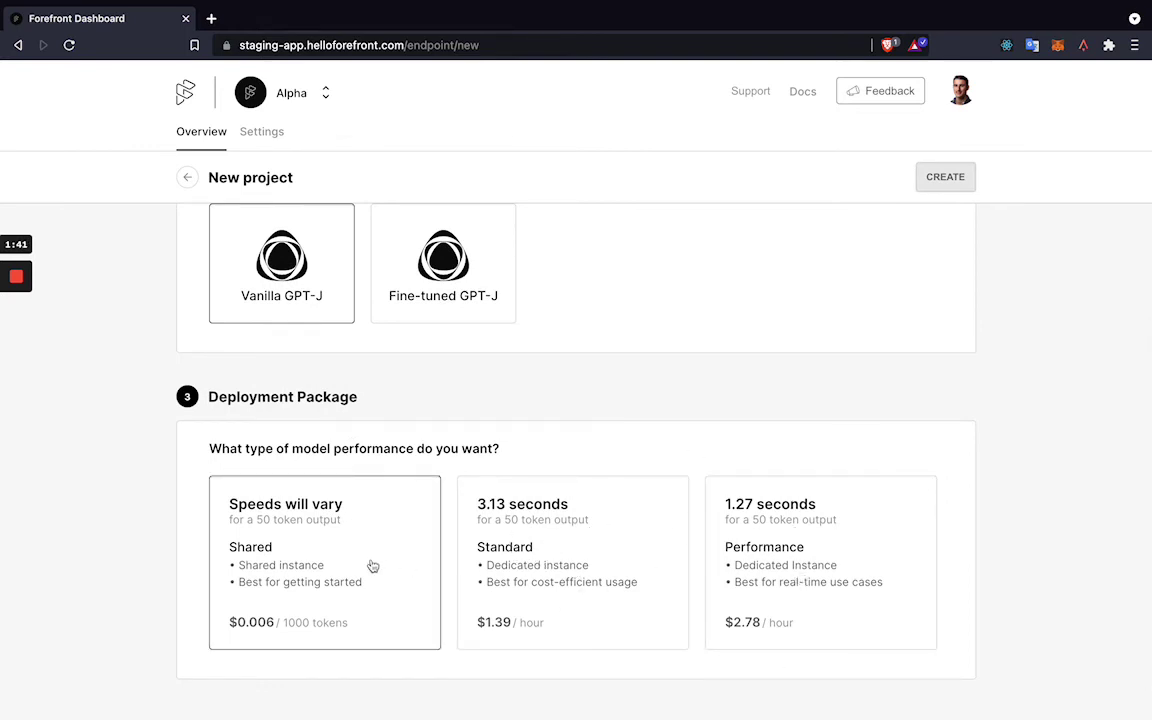
left_click(761, 584)
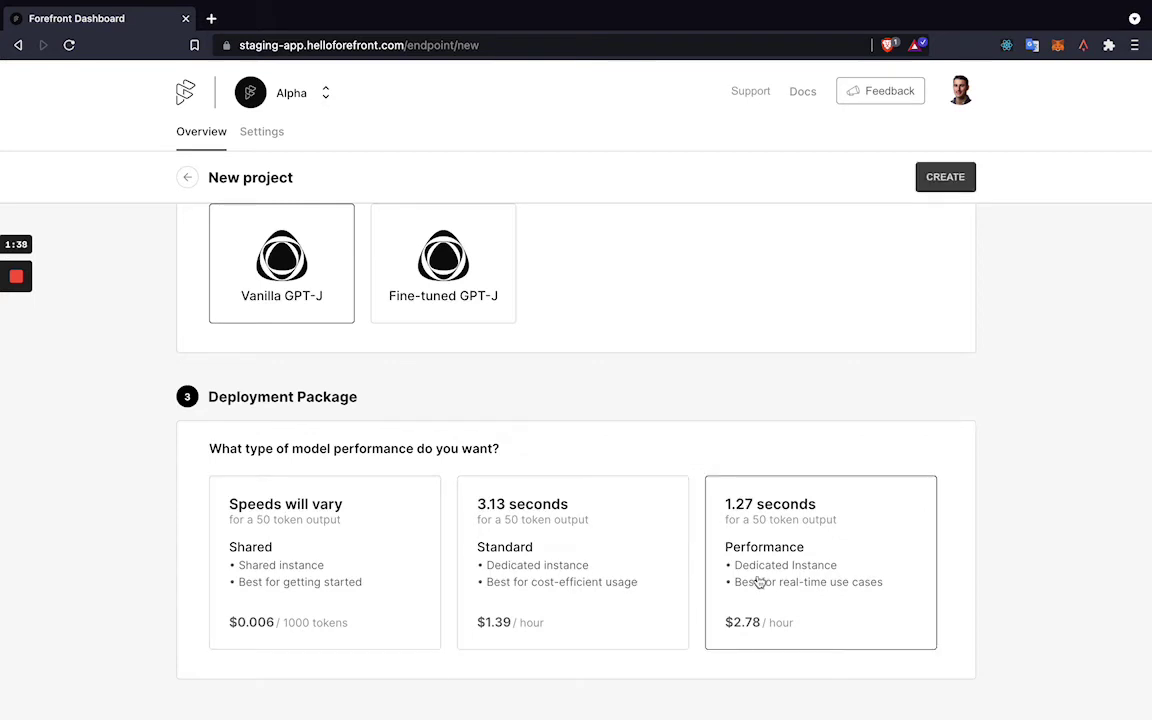
left_click(932, 186)
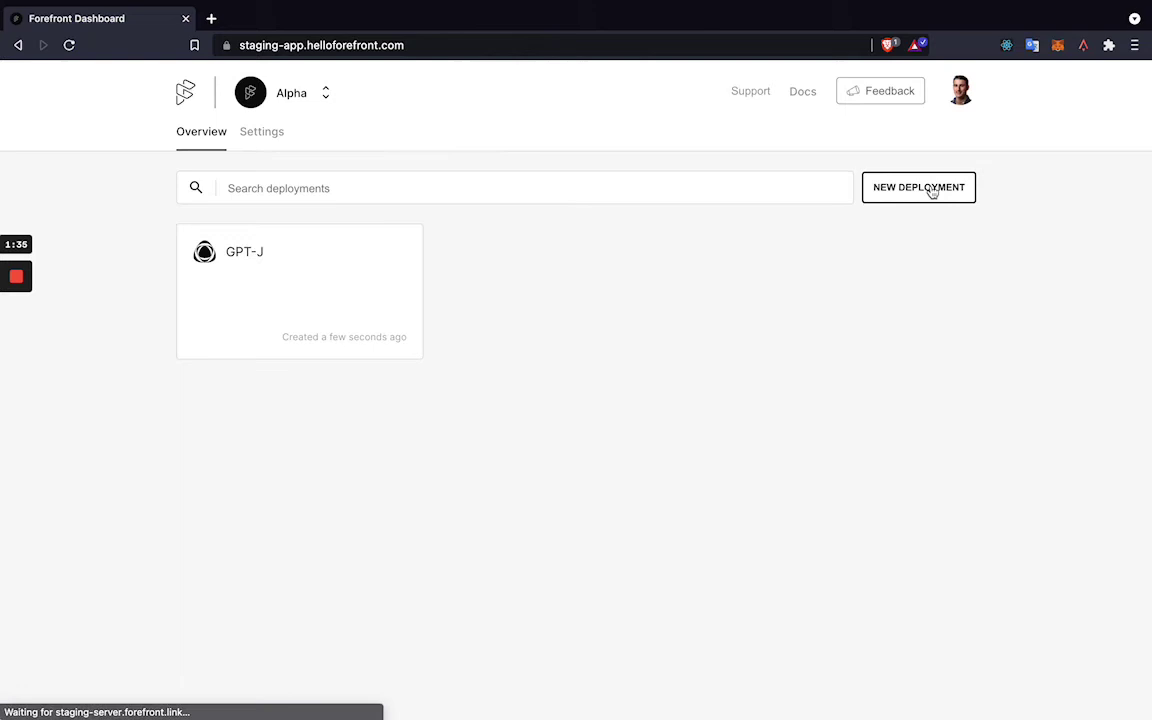
Open the GPT-J deployment and deploy its model with autoscaling on, using 1 minimum and 4 maximum replicas
left_click(242, 285)
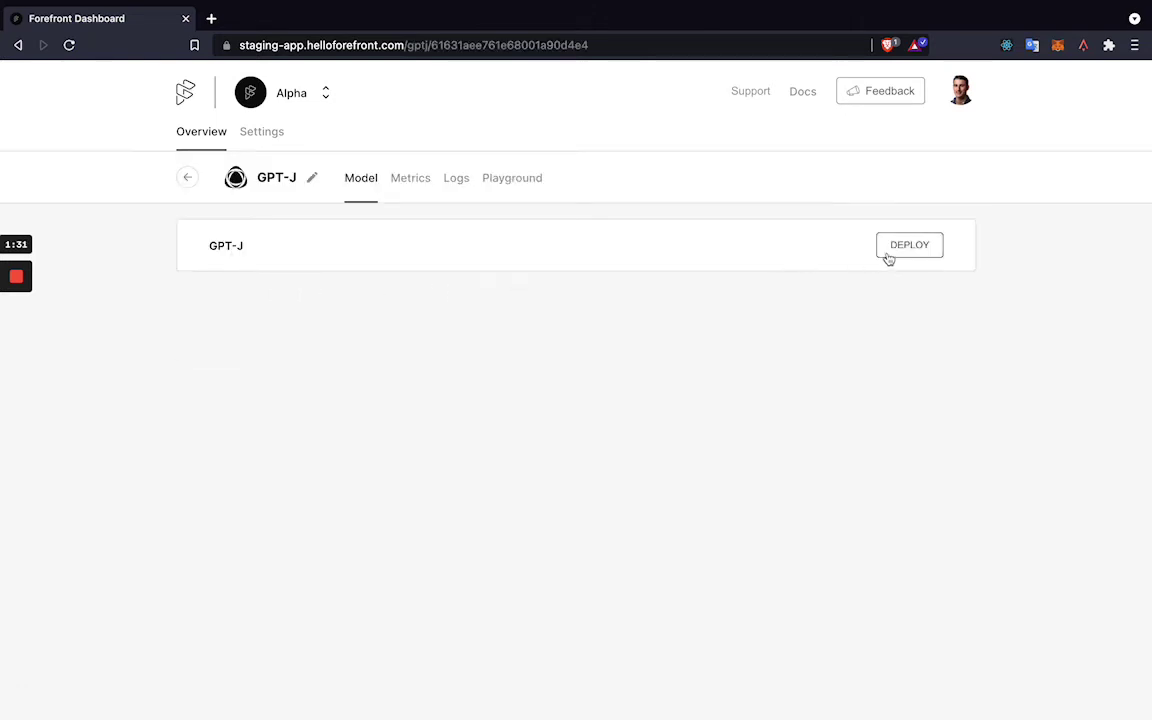
left_click(888, 257)
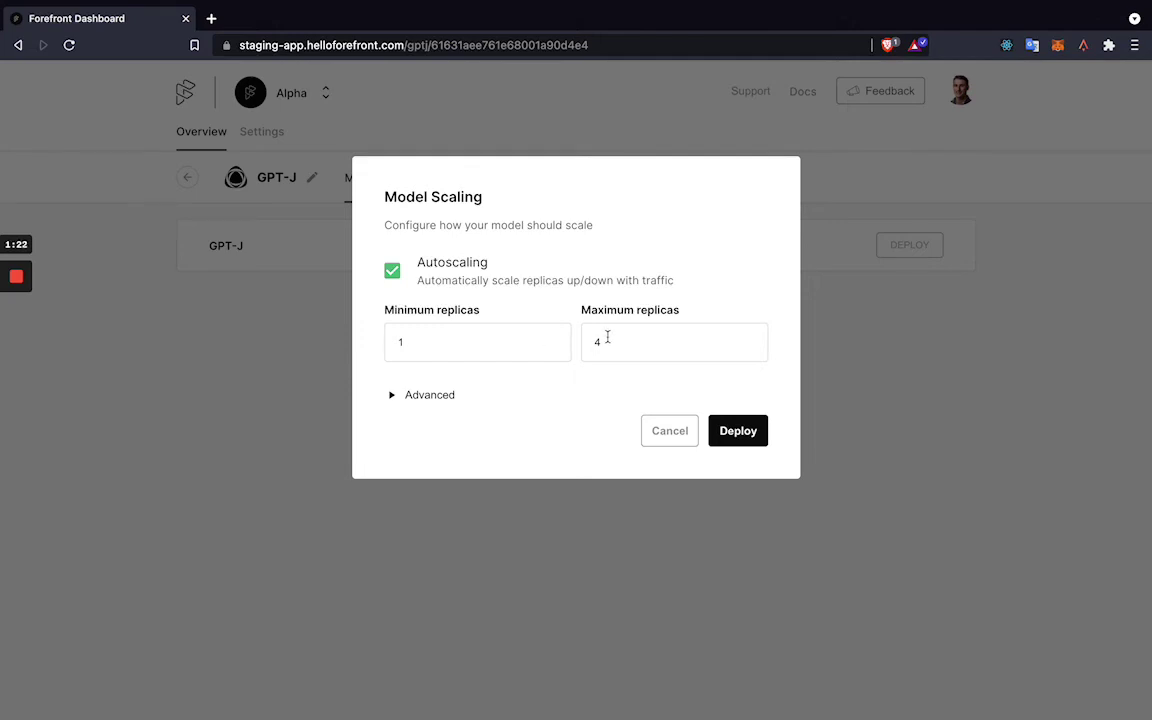
left_click(392, 272)
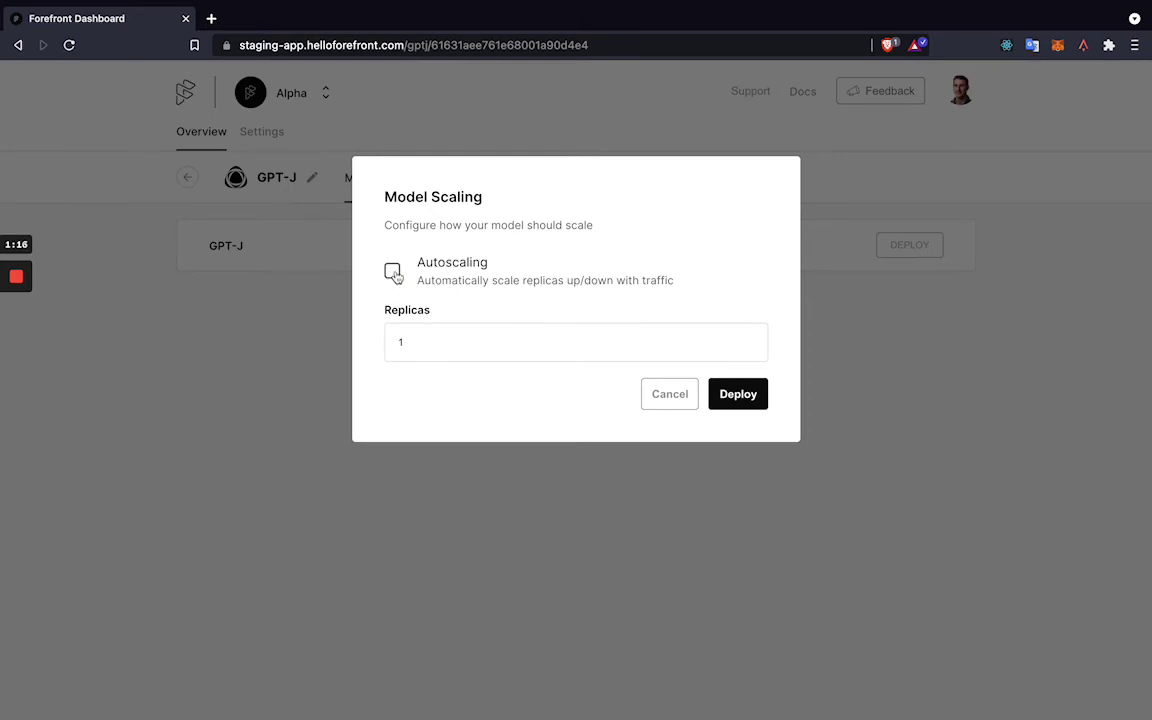
left_click(393, 273)
left_click(724, 427)
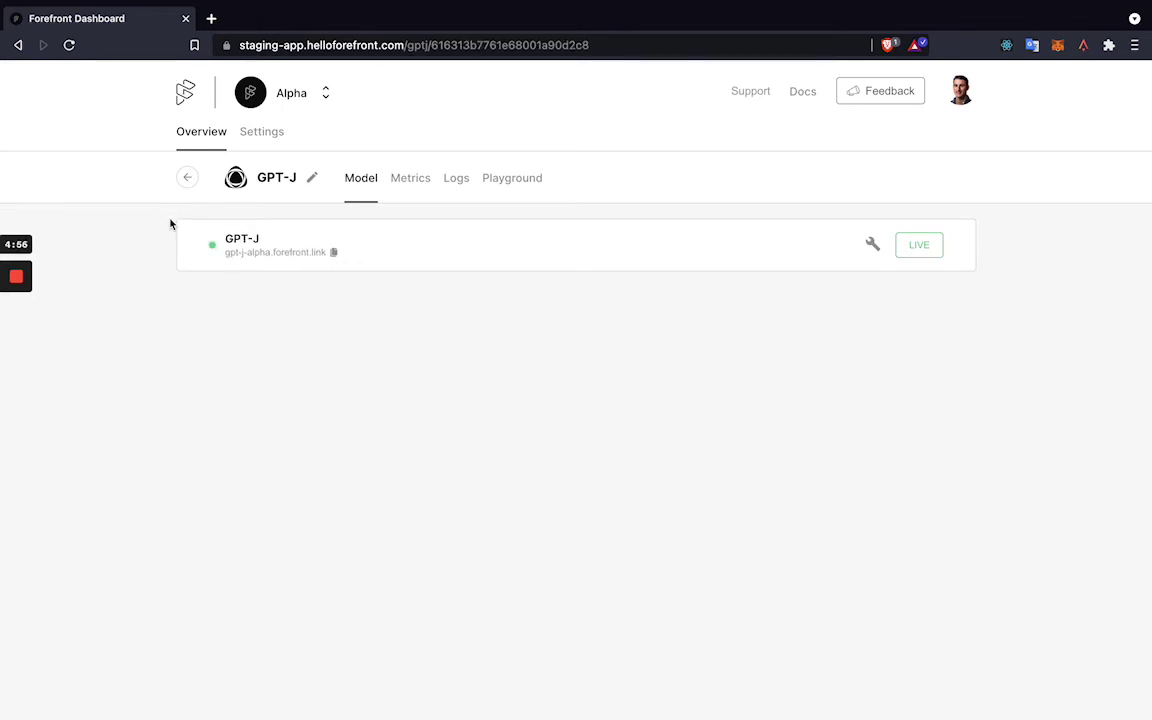
Submit the prompt "Once upon a time" to the GPT-J model in the Playground
left_click(505, 180)
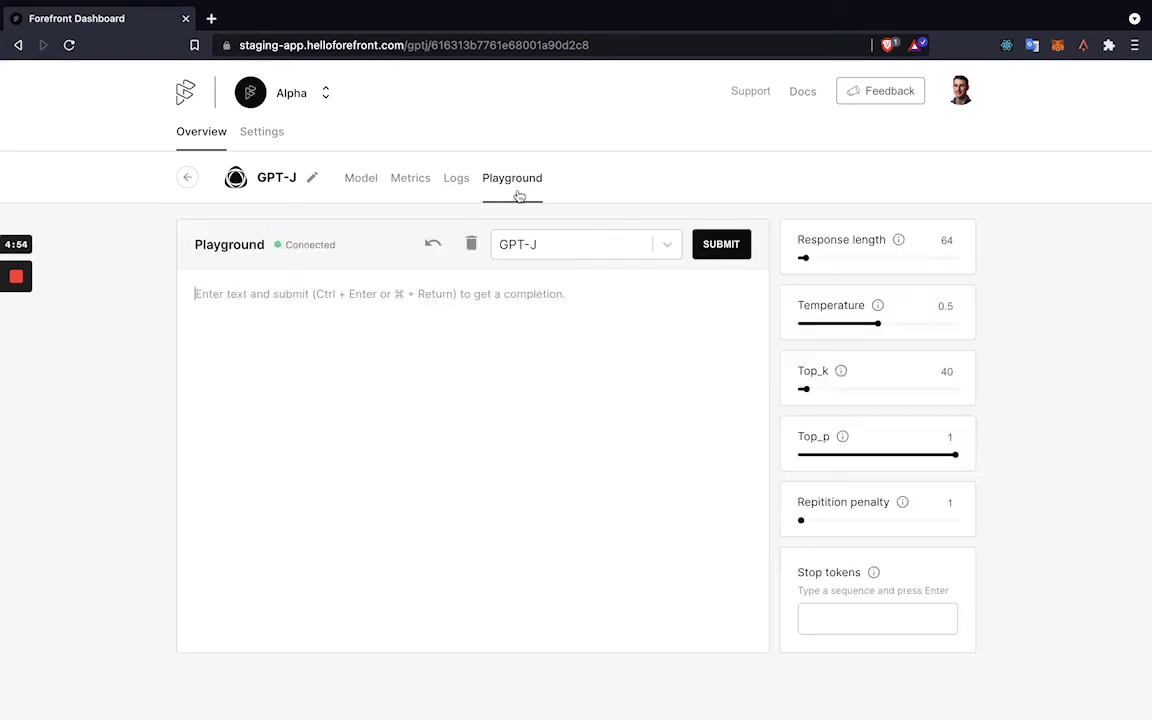
type("Once upon a time")
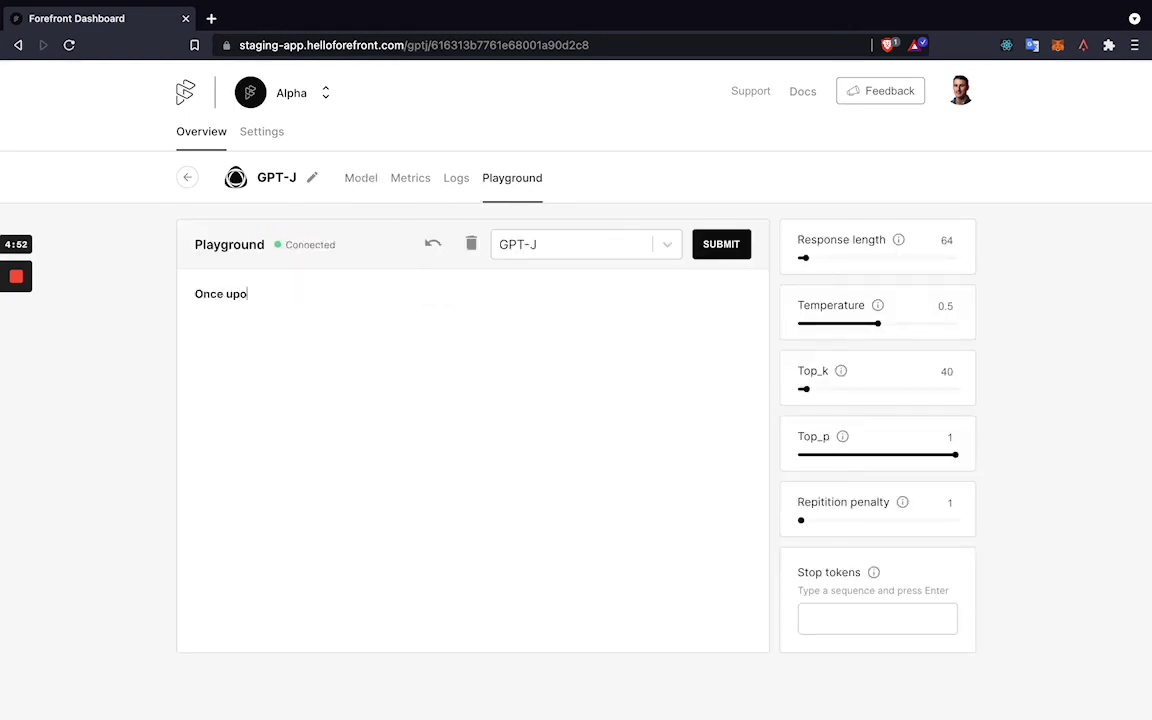
left_click(727, 248)
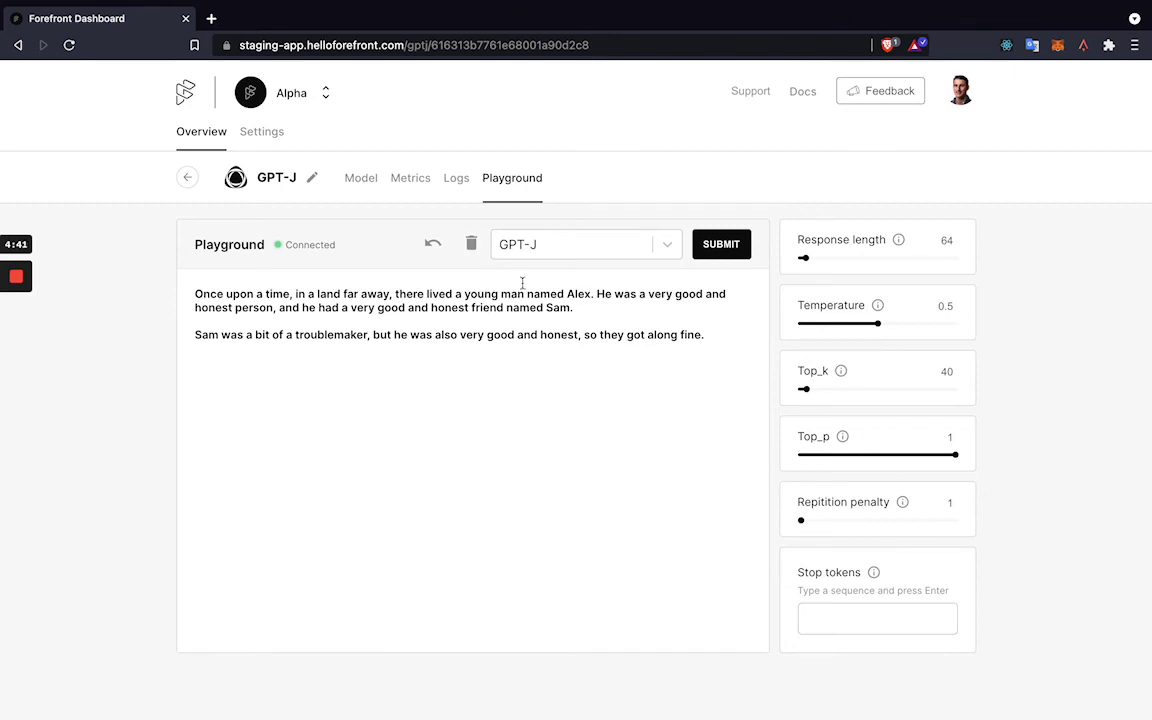
Review the GPT-J deployment's resource usage metrics and its request logs
left_click(399, 198)
mouse_move(419, 350)
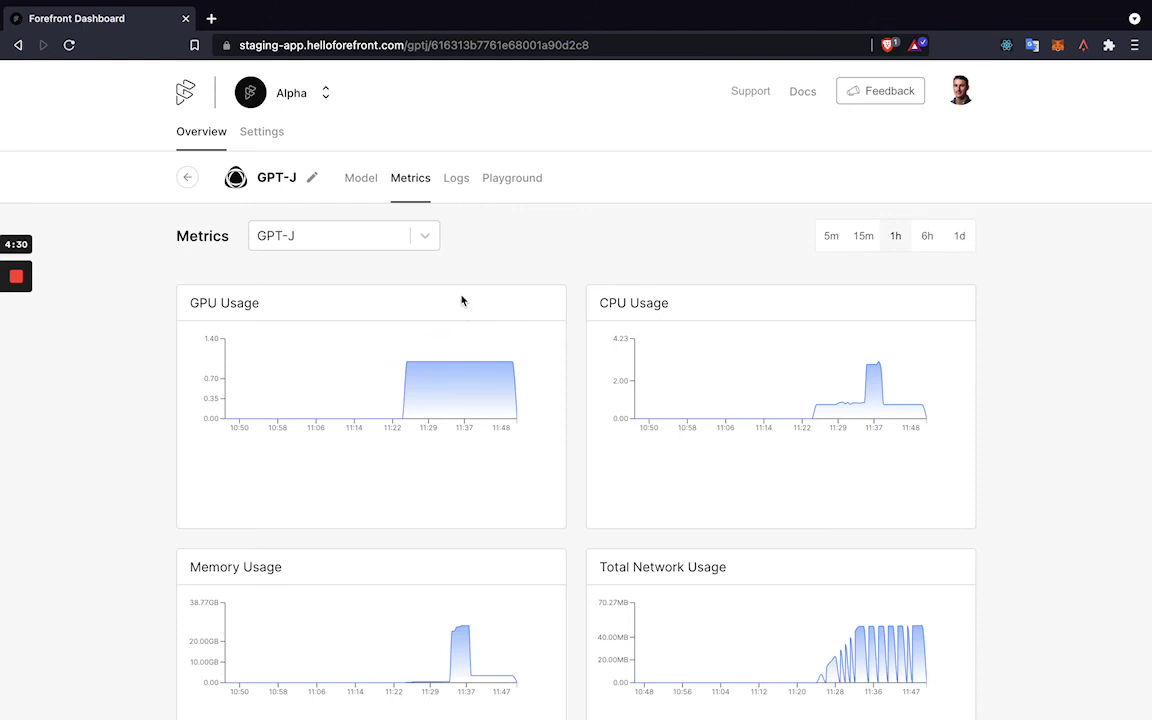
left_click(458, 198)
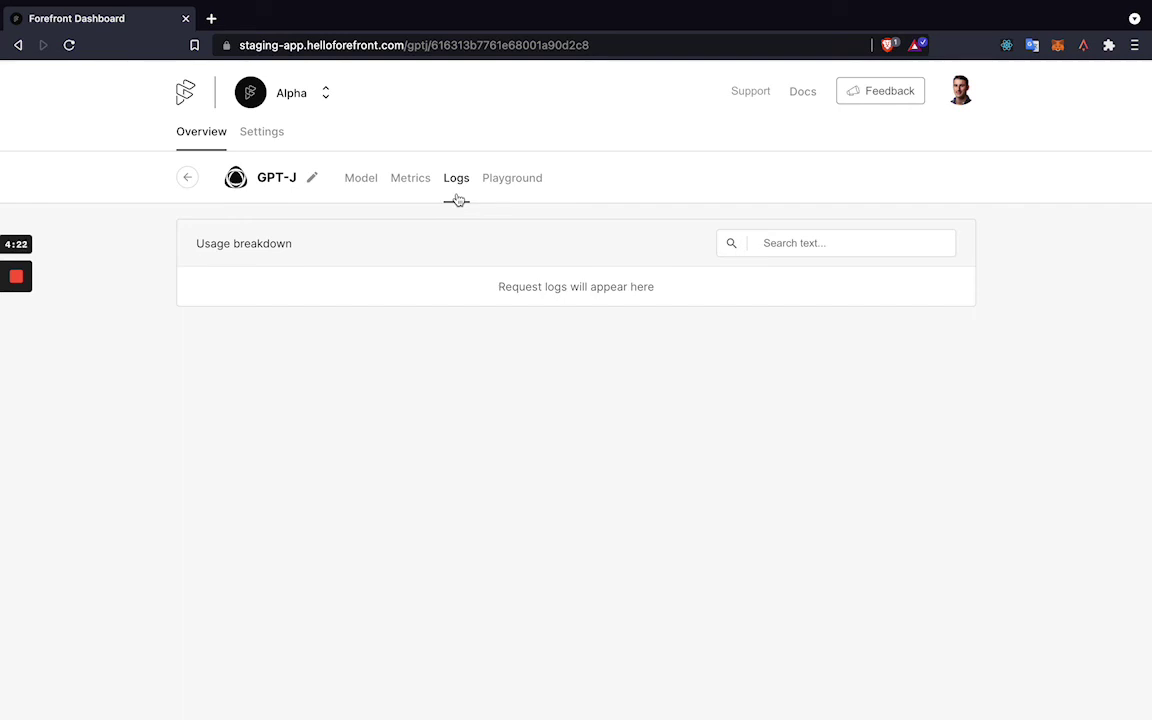
Return to the deployment's model view and copy the GPT-J model's URL
left_click(375, 185)
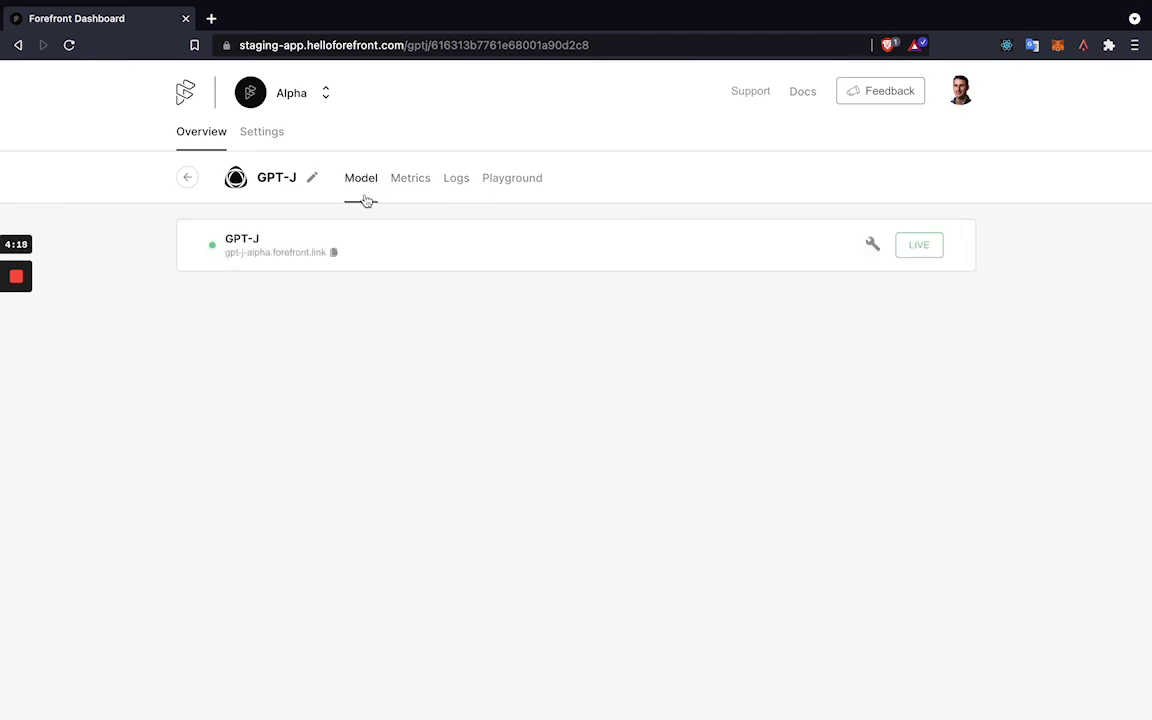
left_click(335, 253)
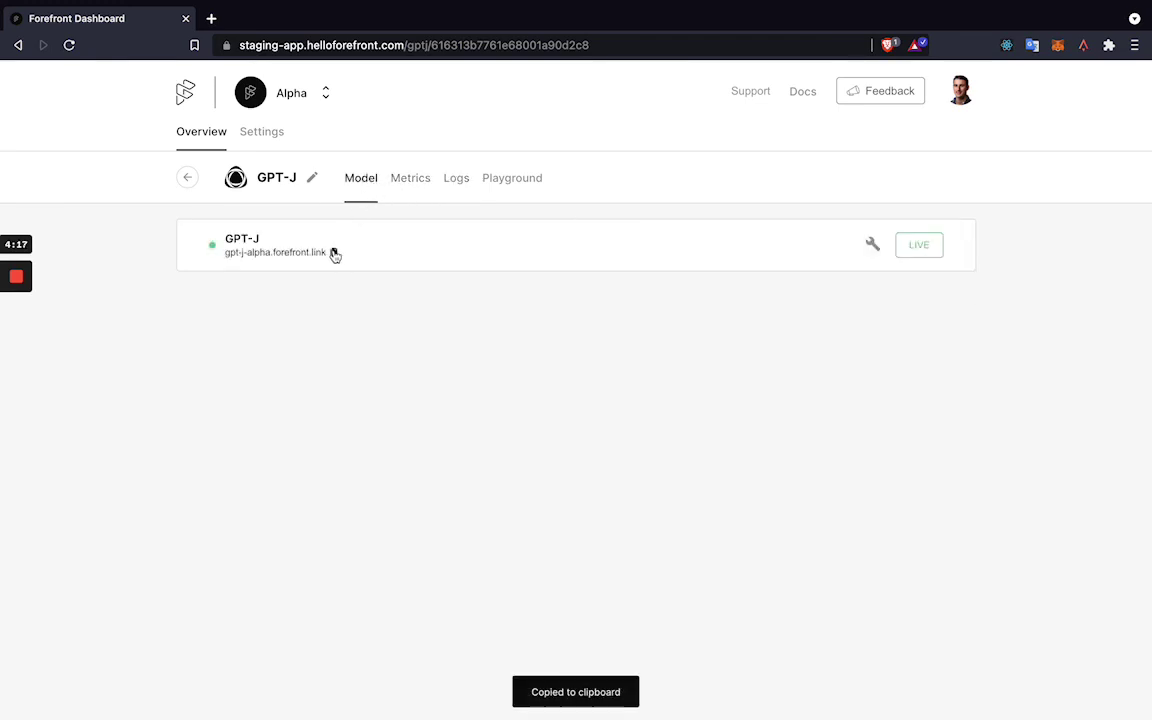
Open the HTTP API documentation and read the Create Completion parameters, the 200 response, the Python example request and the API key instructions
left_click(805, 94)
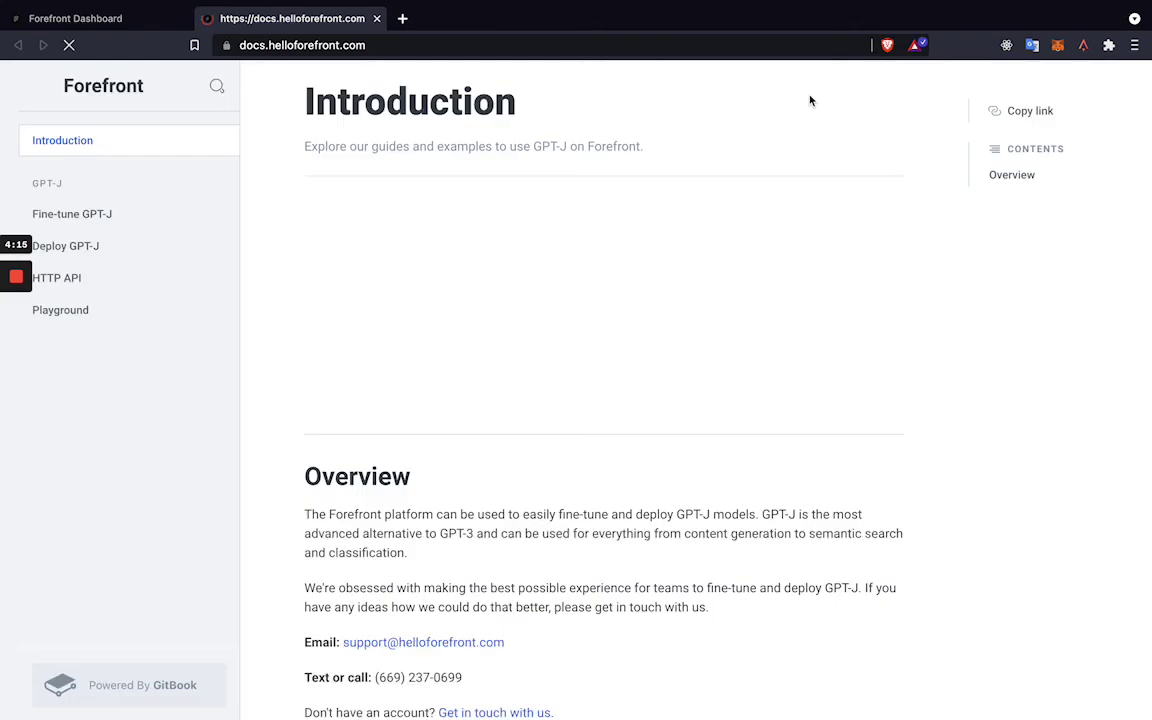
left_click(102, 281)
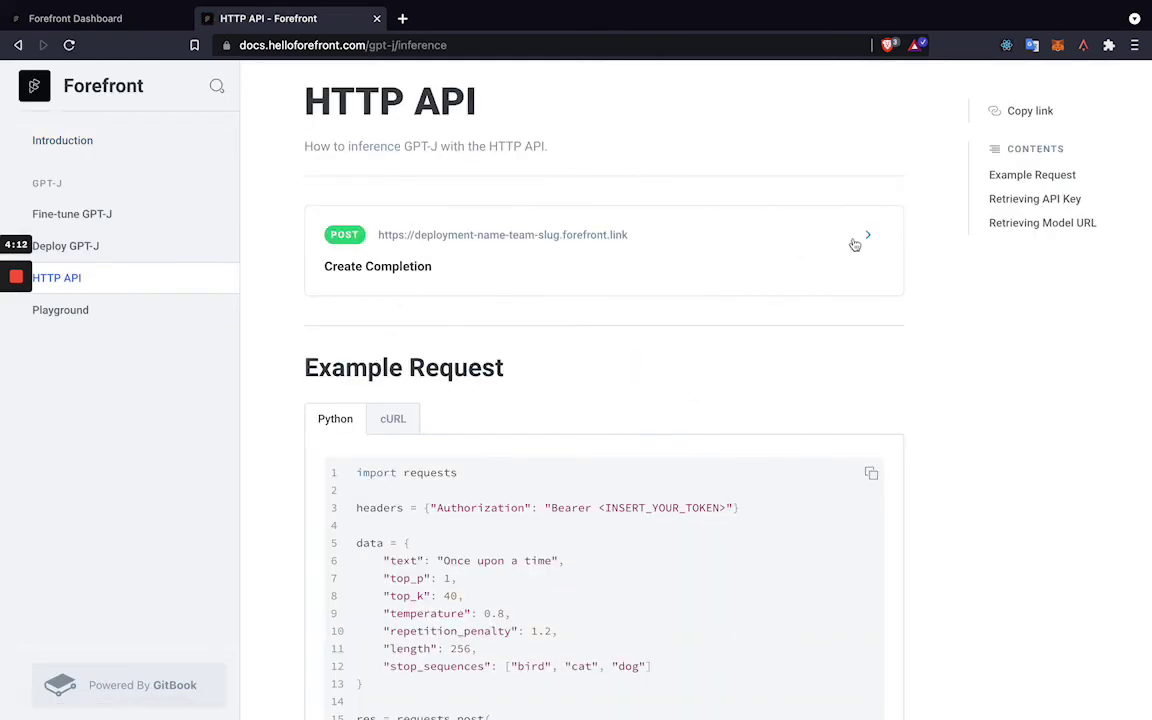
left_click(856, 244)
scroll(570, 398, "down", 1)
scroll(570, 398, "down", 15)
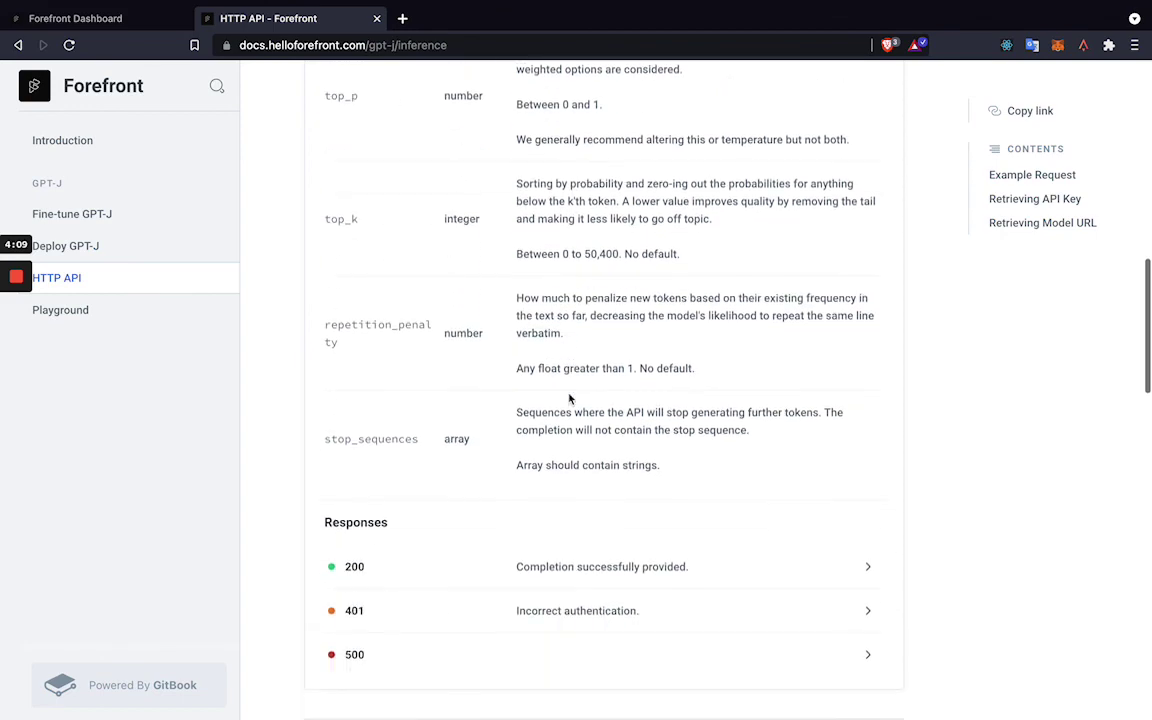
left_click(876, 378)
scroll(753, 386, "down", 10)
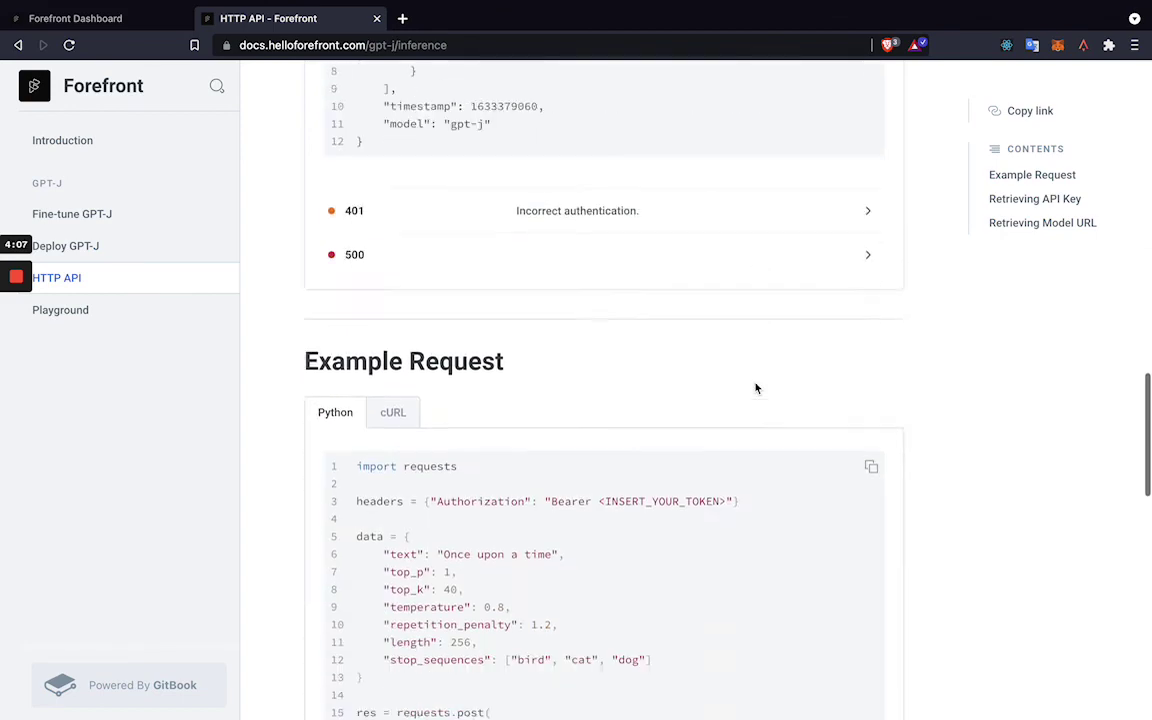
scroll(756, 388, "down", 1)
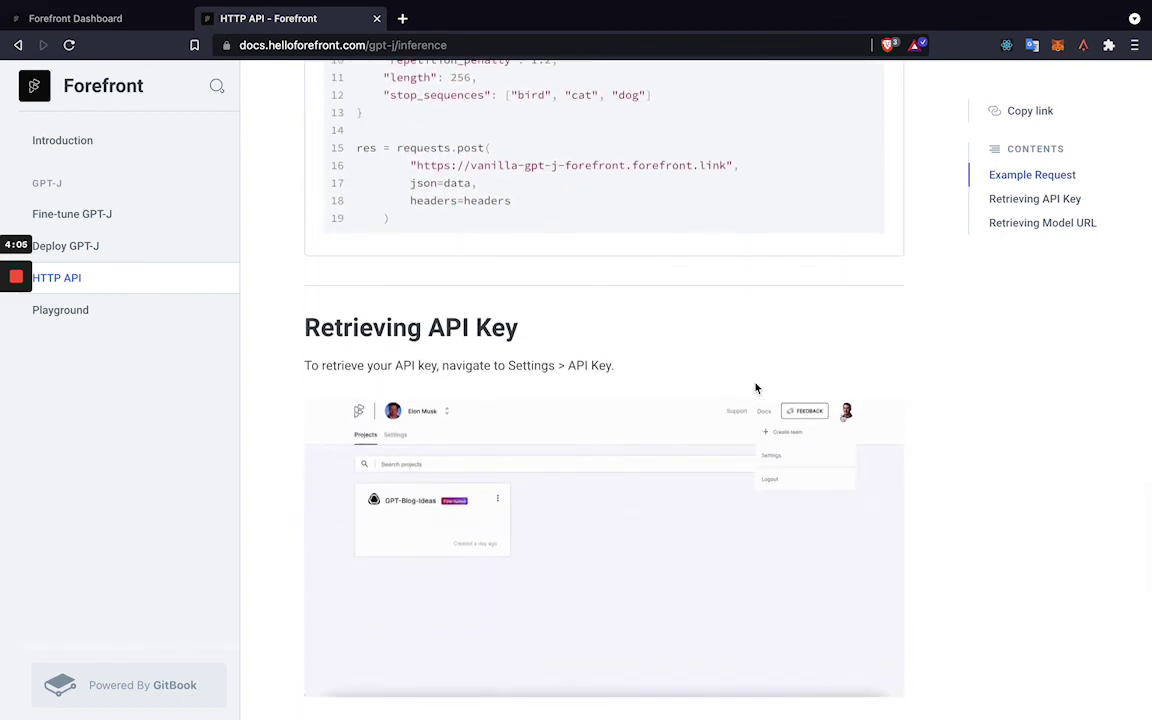